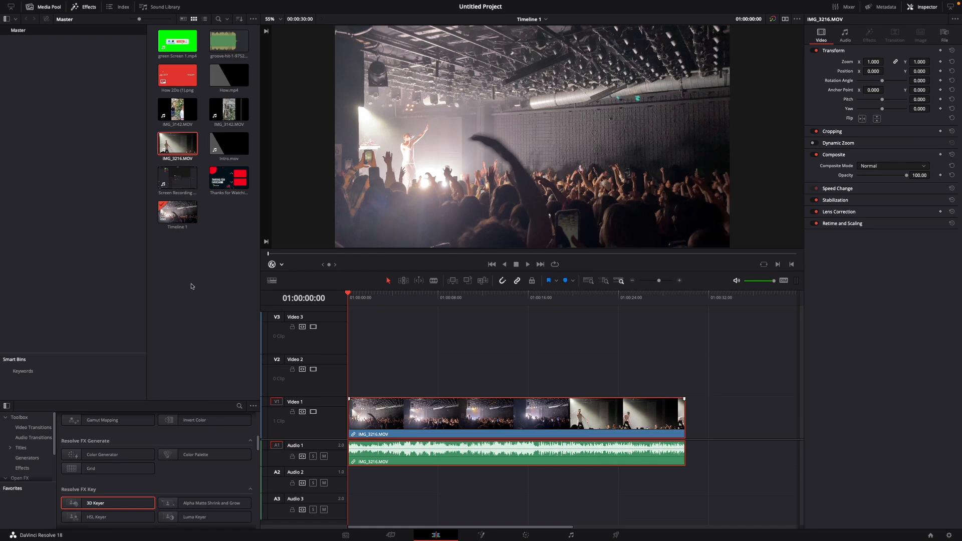
Step: Change the Retime process under Frame Interpolation in the project's Master Settings and save the settings
{"action": "mouse_move", "coordinate": [65, 2]}
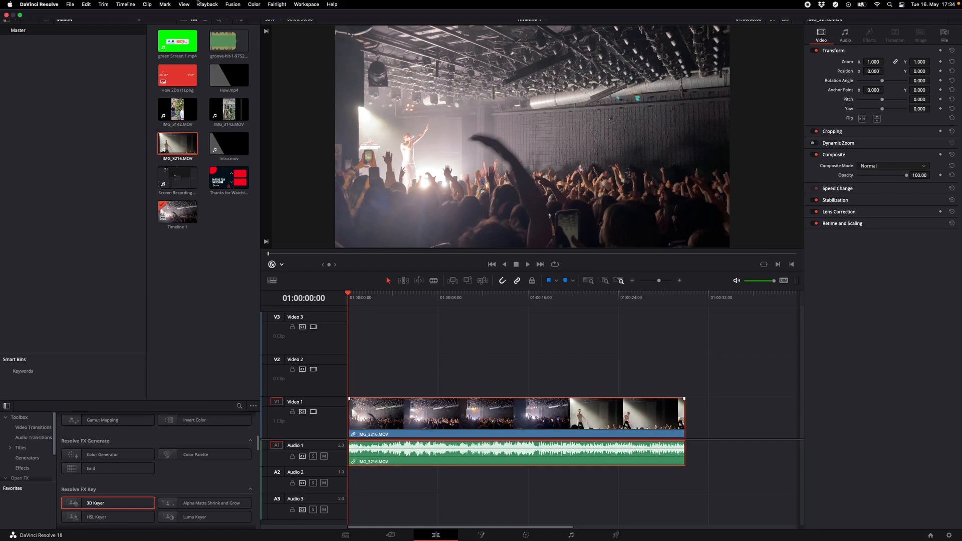
{"action": "left_click", "coordinate": [70, 5]}
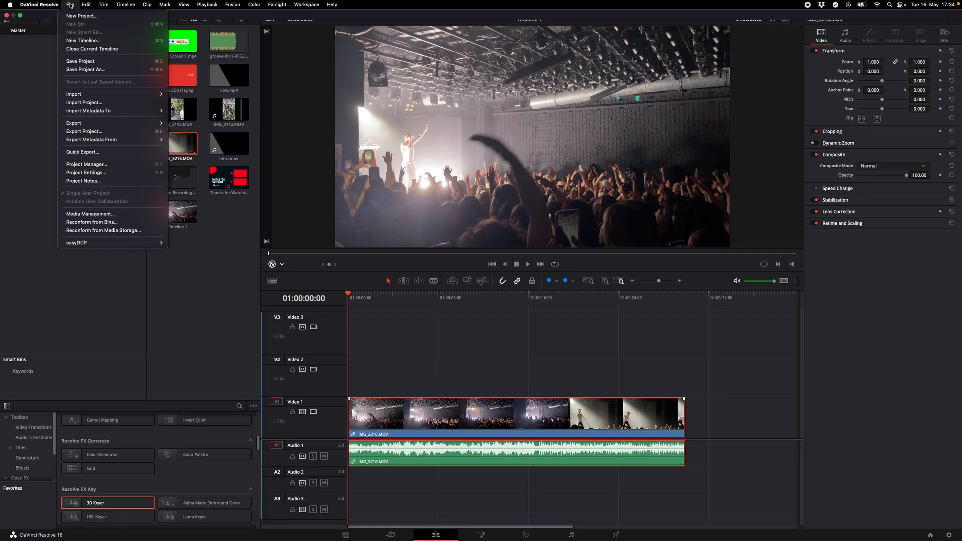
{"action": "left_click", "coordinate": [82, 172]}
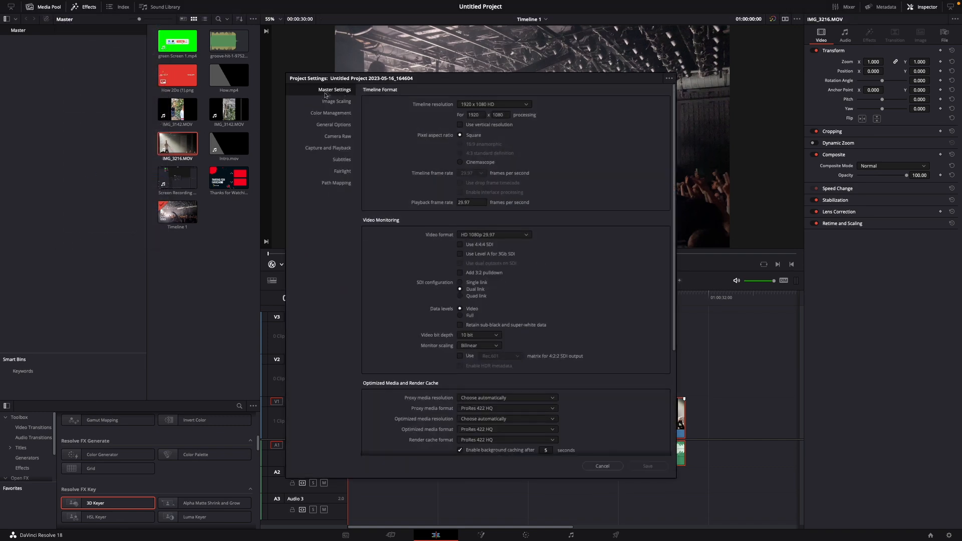
{"action": "scroll", "coordinate": [405, 166], "scroll_direction": "down", "scroll_amount": 5}
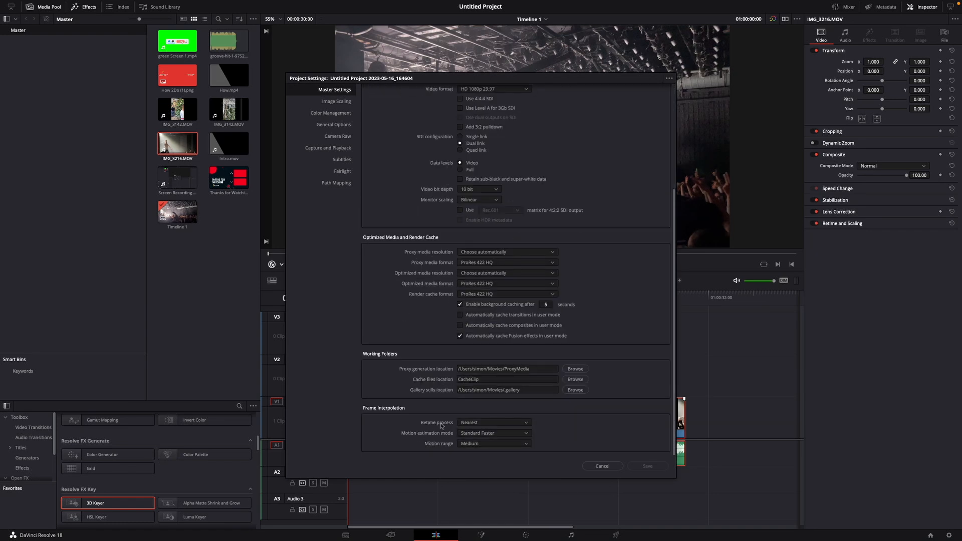
{"action": "left_click", "coordinate": [475, 425]}
{"action": "left_click", "coordinate": [474, 448]}
{"action": "left_click", "coordinate": [647, 467]}
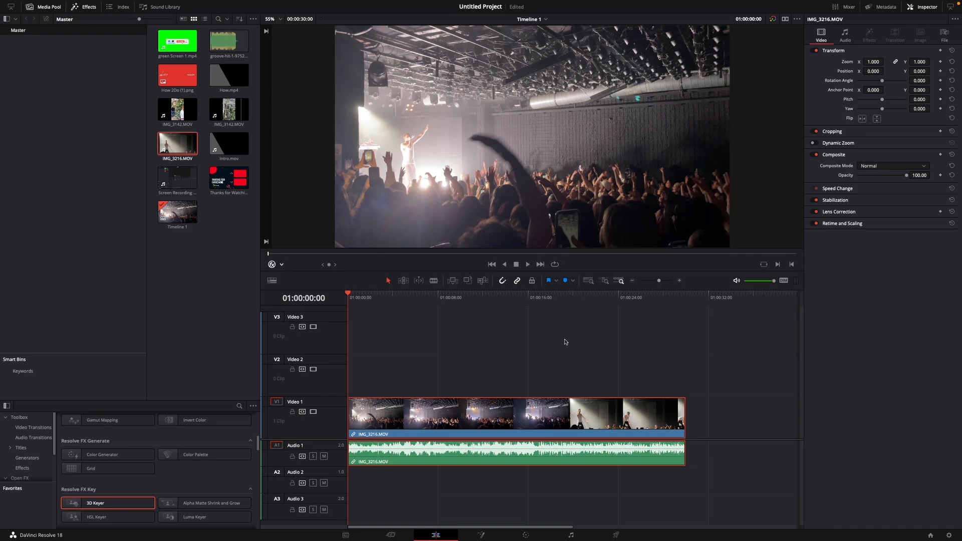
Step: Change the speed of the IMG_3216.MOV clip on Video 1 to 50% and play back the result
{"action": "right_click", "coordinate": [498, 425]}
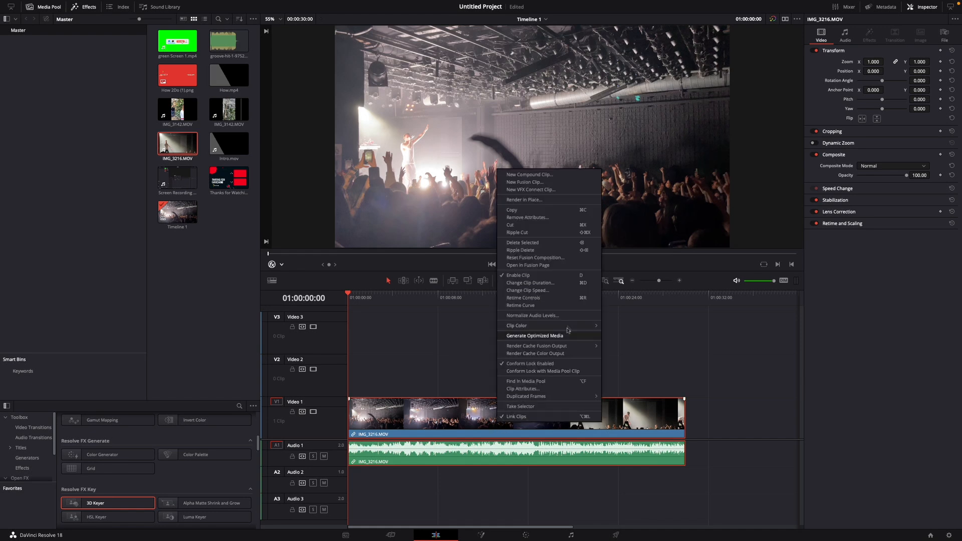
{"action": "left_click", "coordinate": [536, 292]}
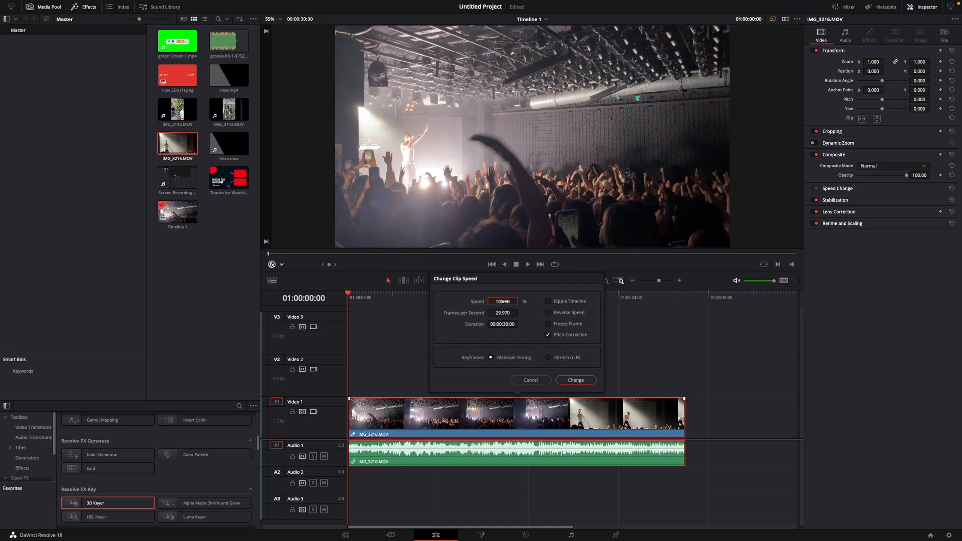
{"action": "left_click", "coordinate": [504, 302]}
{"action": "type", "text": "50"}
{"action": "left_click", "coordinate": [566, 381]}
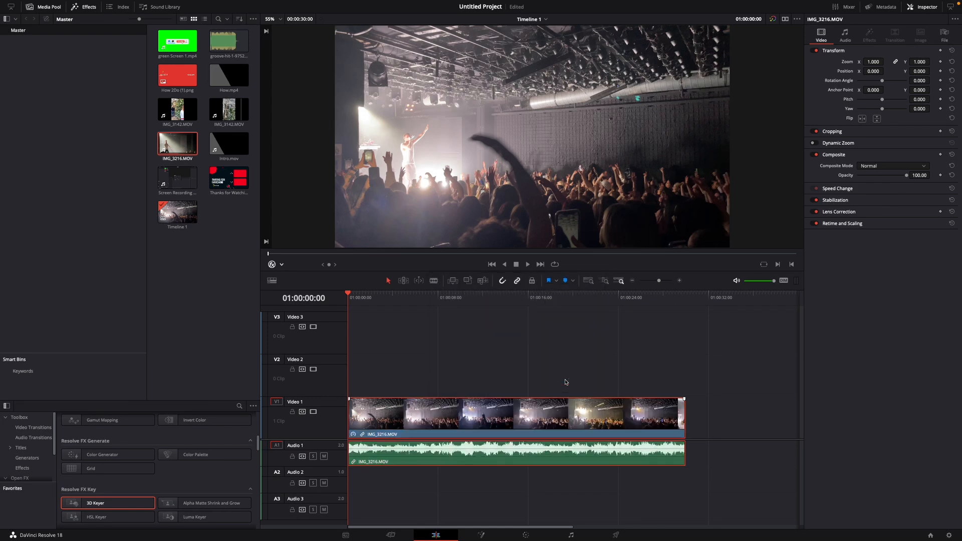
{"action": "left_click", "coordinate": [529, 264]}
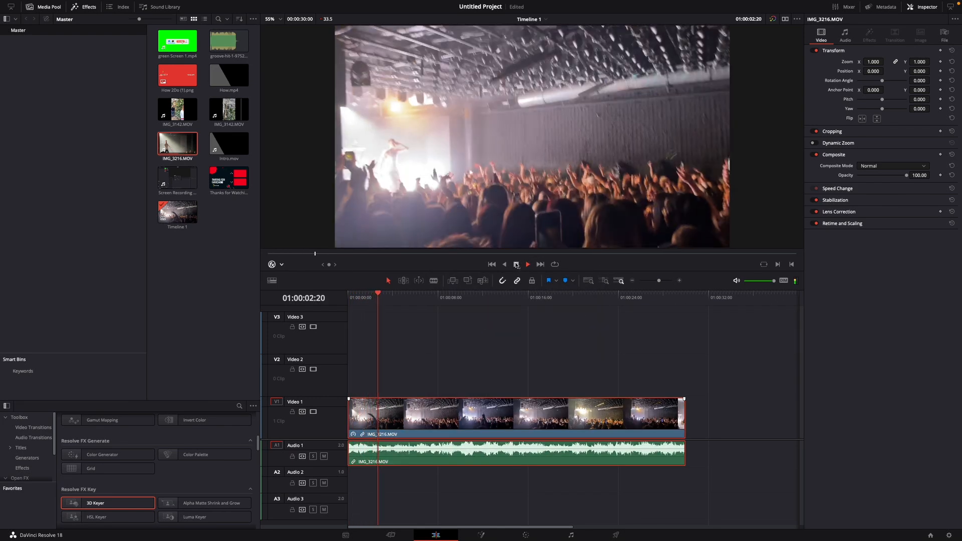
{"action": "left_click", "coordinate": [516, 264]}
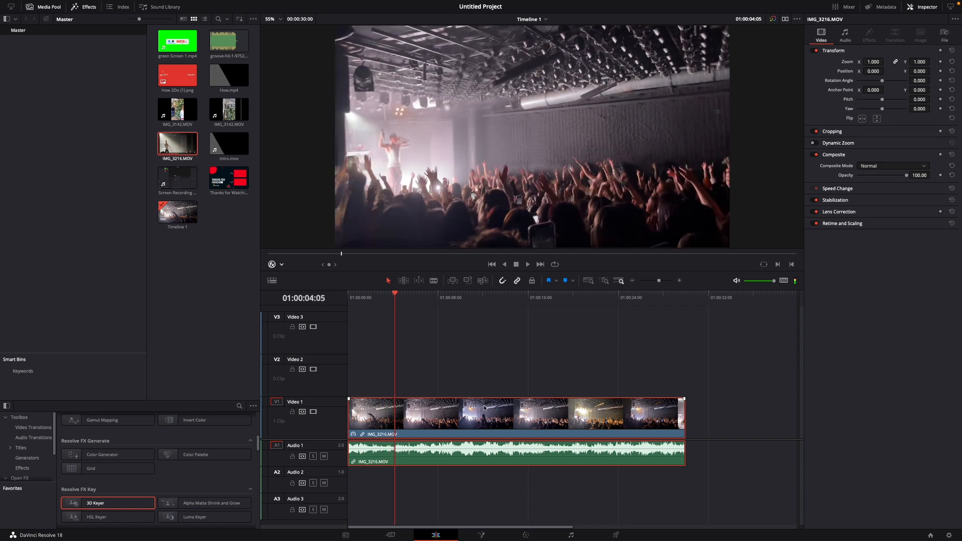
Step: Replace the slowed clip with a fresh copy of IMG_3216.MOV at the start of track Video 2
{"action": "key", "text": "Delete"}
{"action": "left_click_drag", "start_coordinate": [175, 150], "coordinate": [352, 374]}
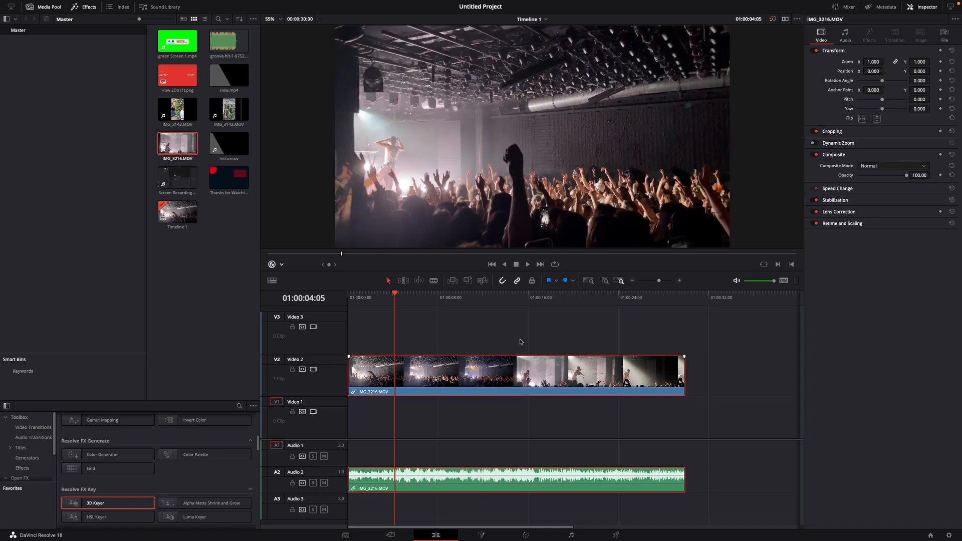
Step: Use Retime Controls to change the Video 2 clip's speed to 25%, and play it back from the start
{"action": "right_click", "coordinate": [498, 373]}
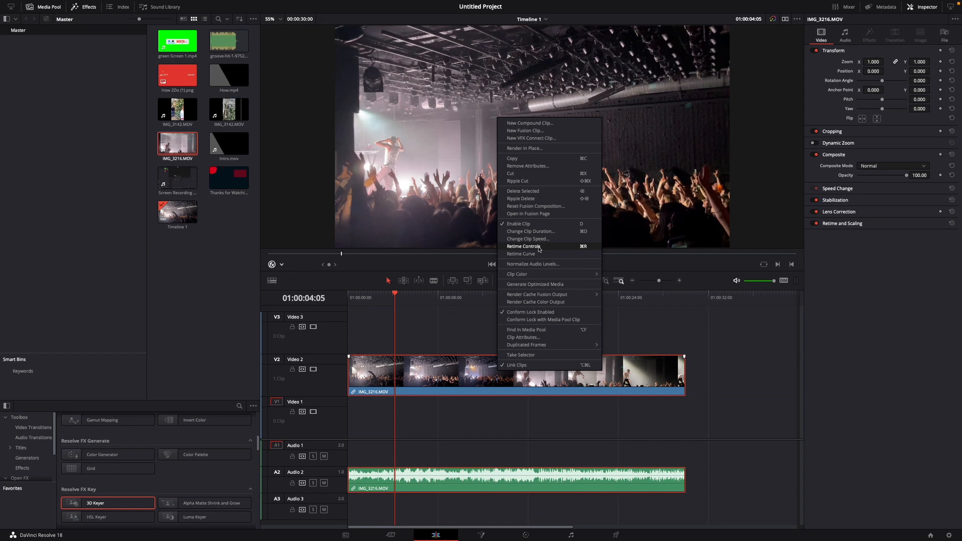
{"action": "left_click", "coordinate": [524, 246]}
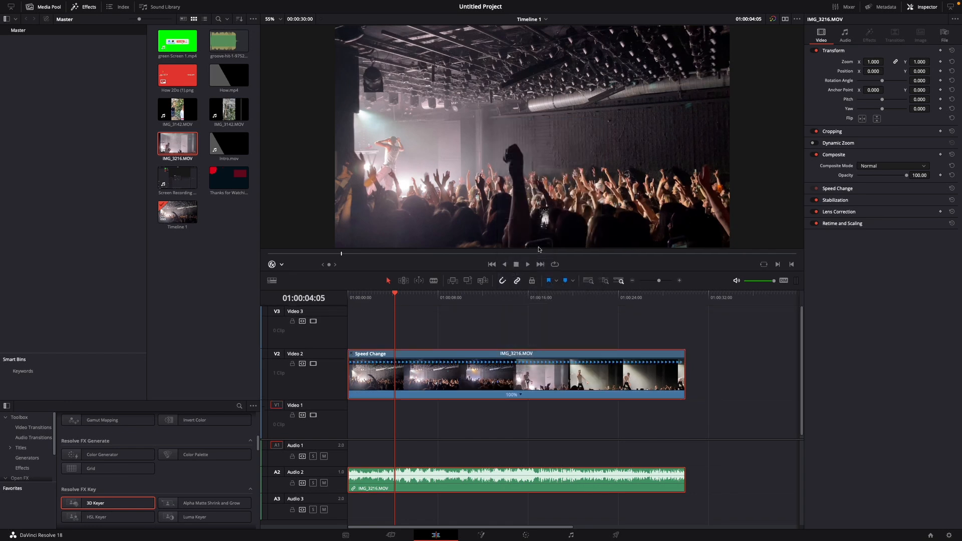
{"action": "left_click", "coordinate": [521, 396]}
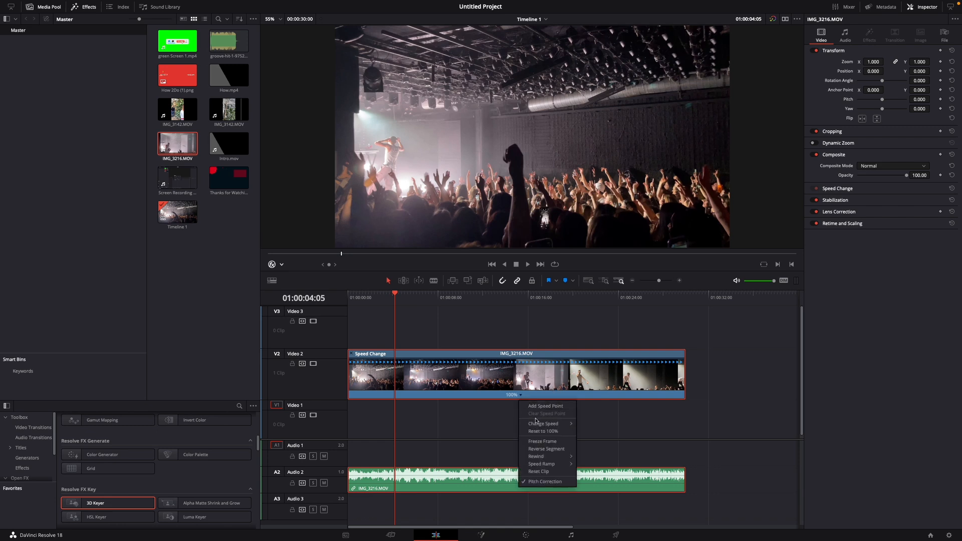
{"action": "mouse_move", "coordinate": [551, 424]}
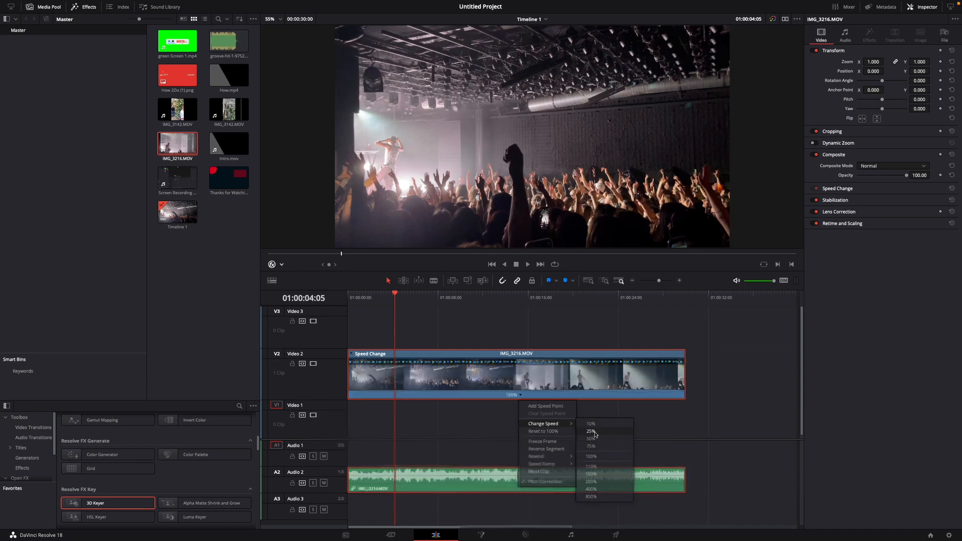
{"action": "left_click", "coordinate": [593, 432]}
{"action": "left_click_drag", "start_coordinate": [396, 297], "coordinate": [348, 297]}
{"action": "left_click", "coordinate": [529, 265]}
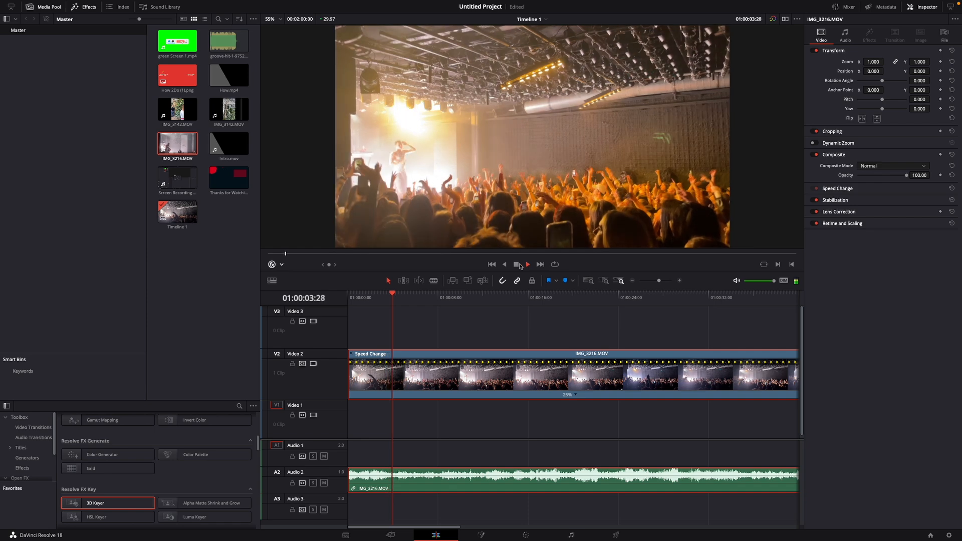
{"action": "left_click", "coordinate": [516, 265]}
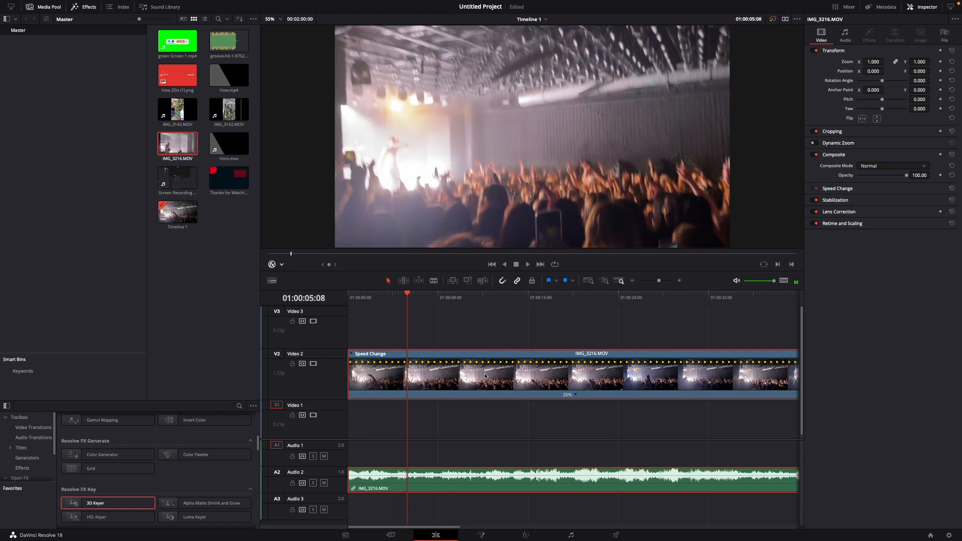
Step: Undo the 25% speed change and the retime controls on the clip, and save the project
{"action": "key", "text": "super+z"}
{"action": "key", "text": "super+s"}
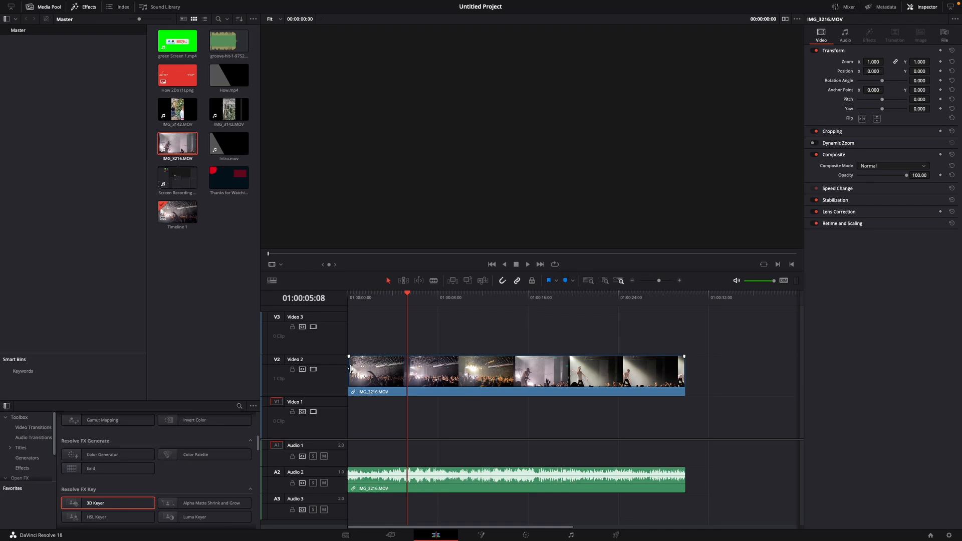
Step: Split the Video 2 clip with the blade at 01:00:07:02 and 01:00:09:26, and return to the selection tool
{"action": "left_click", "coordinate": [425, 364]}
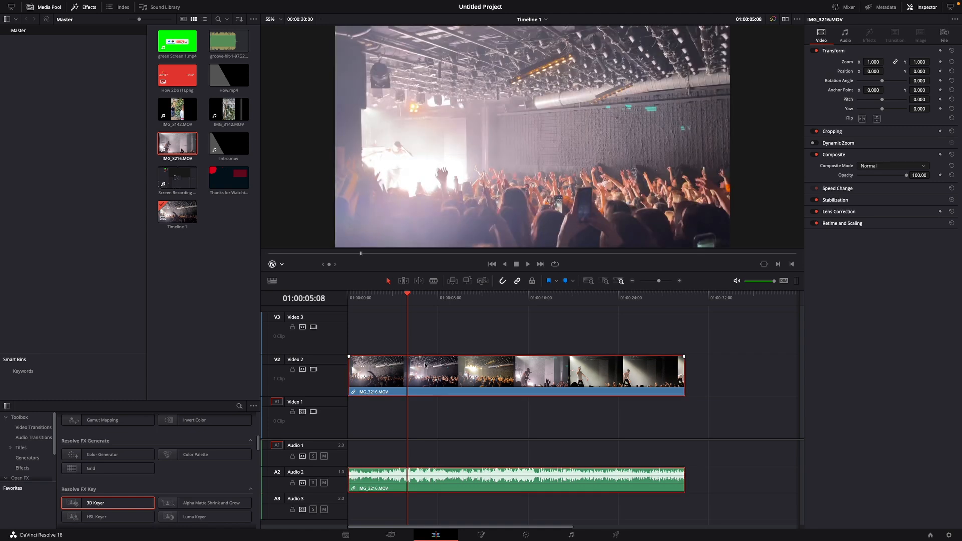
{"action": "left_click", "coordinate": [434, 282]}
{"action": "left_click", "coordinate": [410, 293]}
{"action": "left_click_drag", "start_coordinate": [410, 295], "coordinate": [428, 301]}
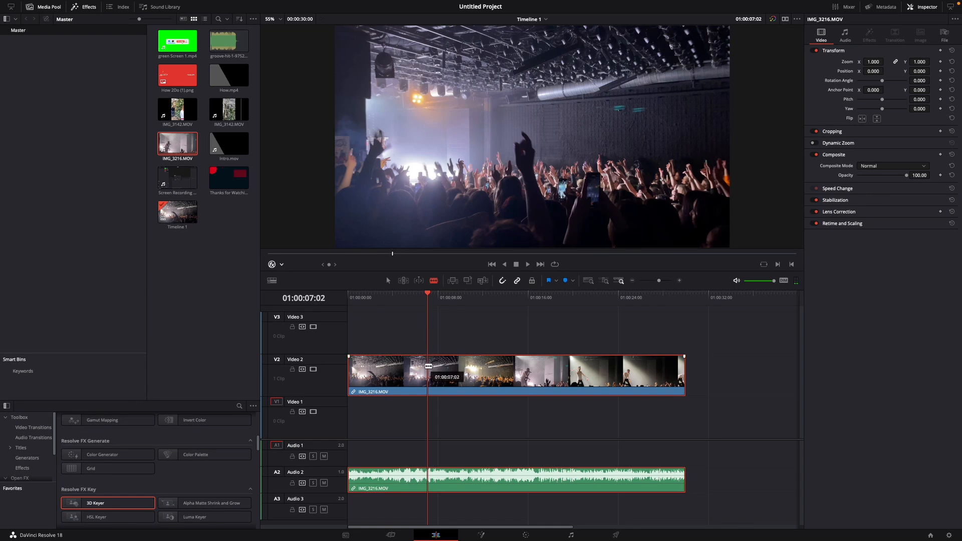
{"action": "left_click", "coordinate": [428, 366]}
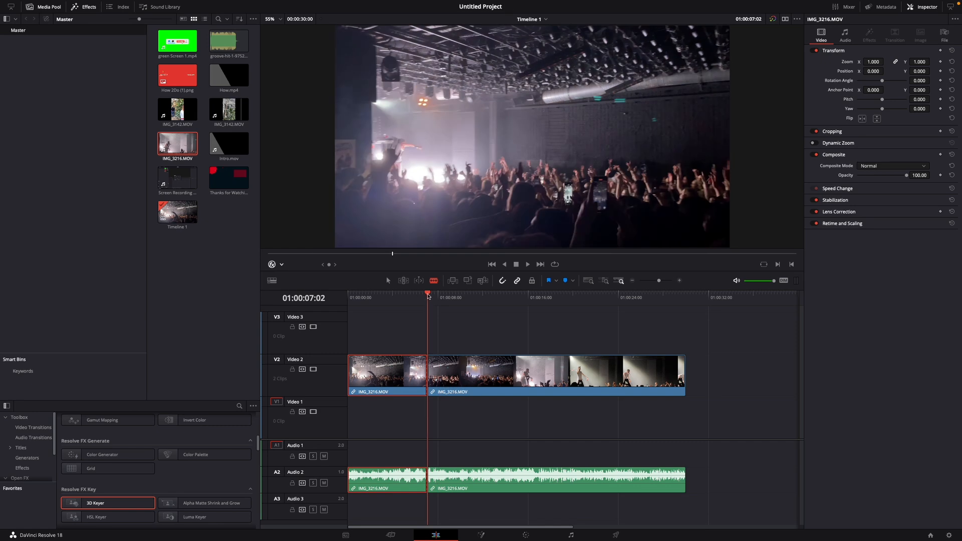
{"action": "left_click_drag", "start_coordinate": [434, 296], "coordinate": [459, 297]}
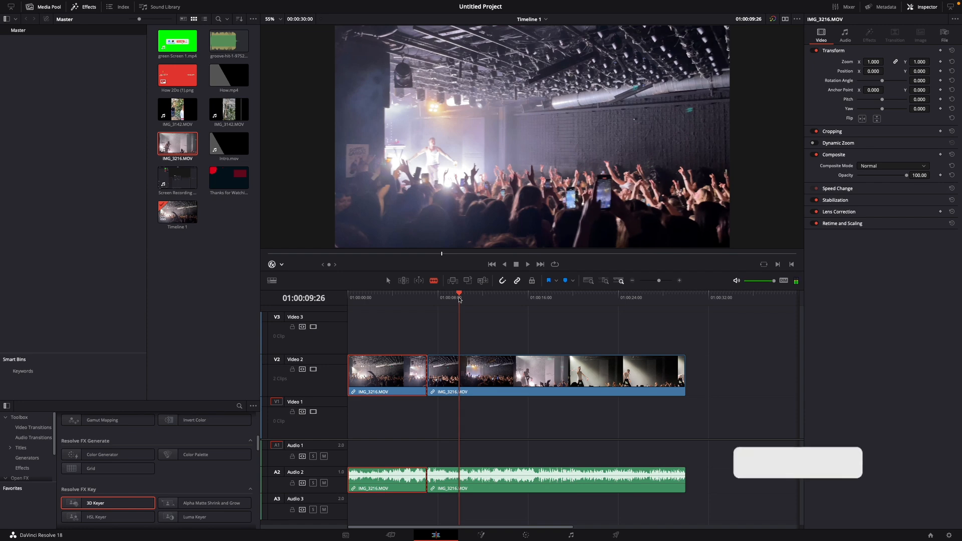
{"action": "left_click", "coordinate": [463, 377]}
{"action": "left_click", "coordinate": [500, 296]}
{"action": "left_click_drag", "start_coordinate": [505, 295], "coordinate": [531, 296]}
{"action": "key", "text": "a"}
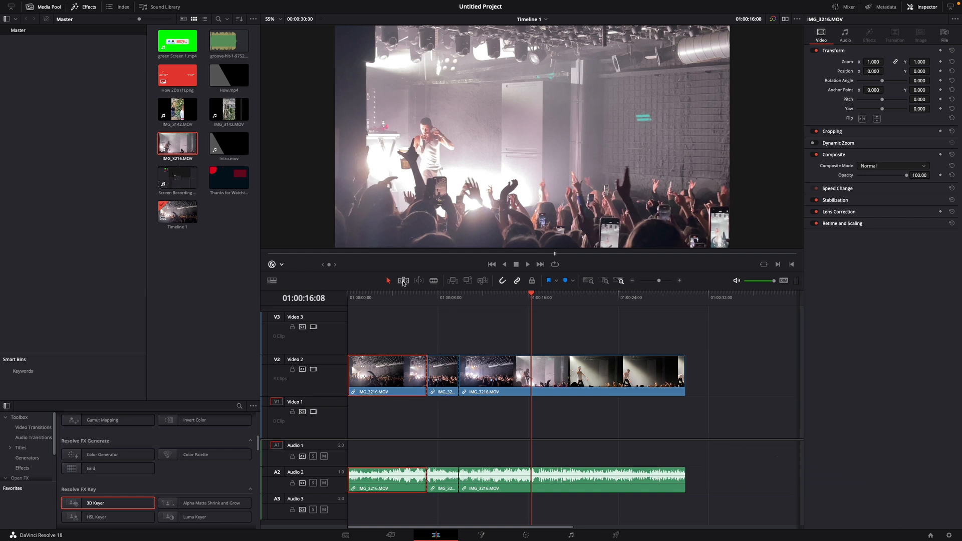
Step: In trim edit mode, use Retime Controls to set the short middle segment's speed to 50%
{"action": "left_click", "coordinate": [404, 281]}
{"action": "left_click", "coordinate": [437, 362]}
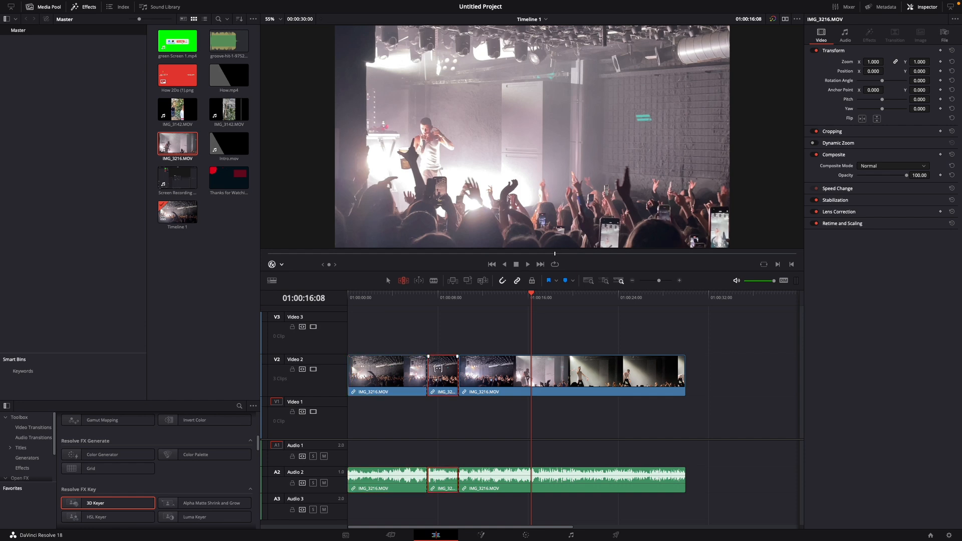
{"action": "right_click", "coordinate": [439, 369]}
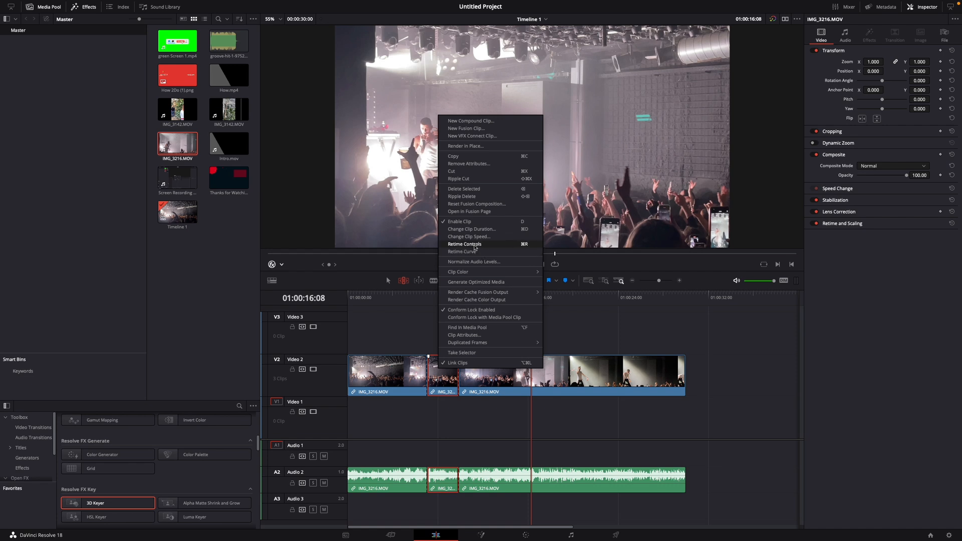
{"action": "left_click", "coordinate": [475, 245]}
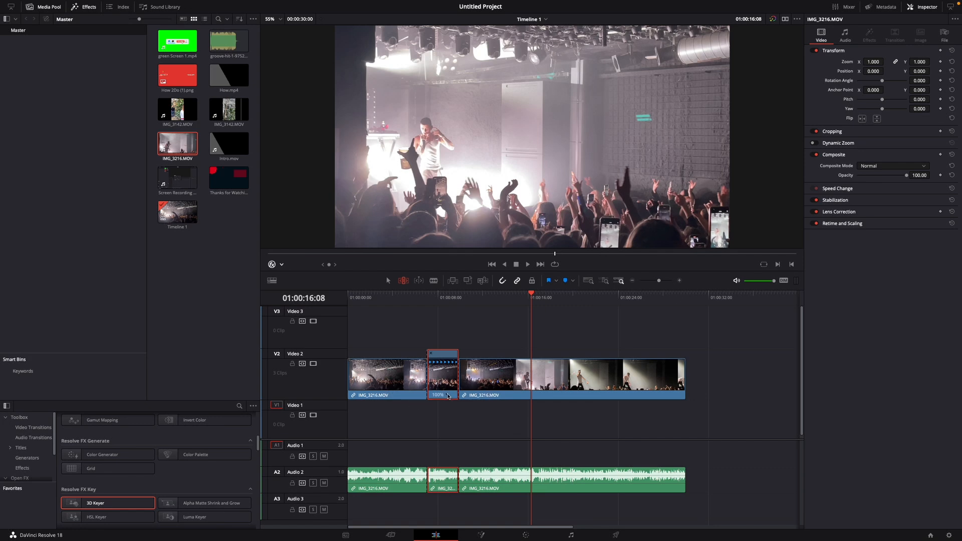
{"action": "left_click", "coordinate": [449, 397]}
{"action": "mouse_move", "coordinate": [481, 424]}
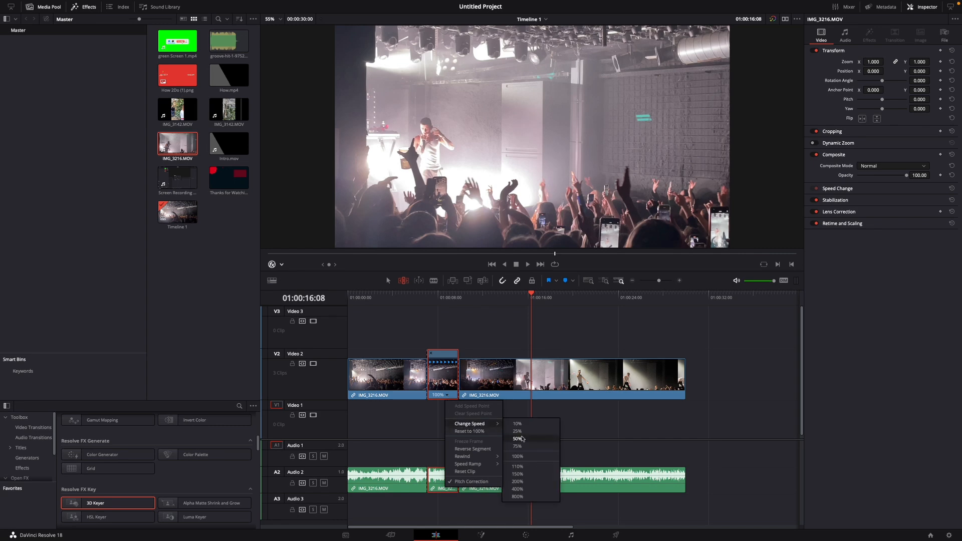
{"action": "left_click", "coordinate": [521, 439]}
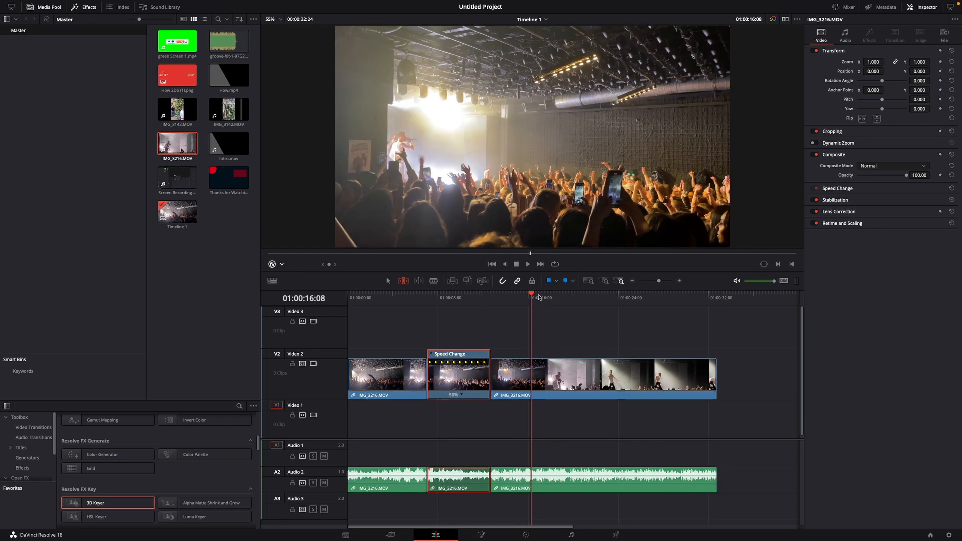
Step: Play back the timeline from about four seconds in, through the slowed middle segment
{"action": "left_click_drag", "start_coordinate": [539, 296], "coordinate": [394, 295]}
{"action": "left_click", "coordinate": [529, 266]}
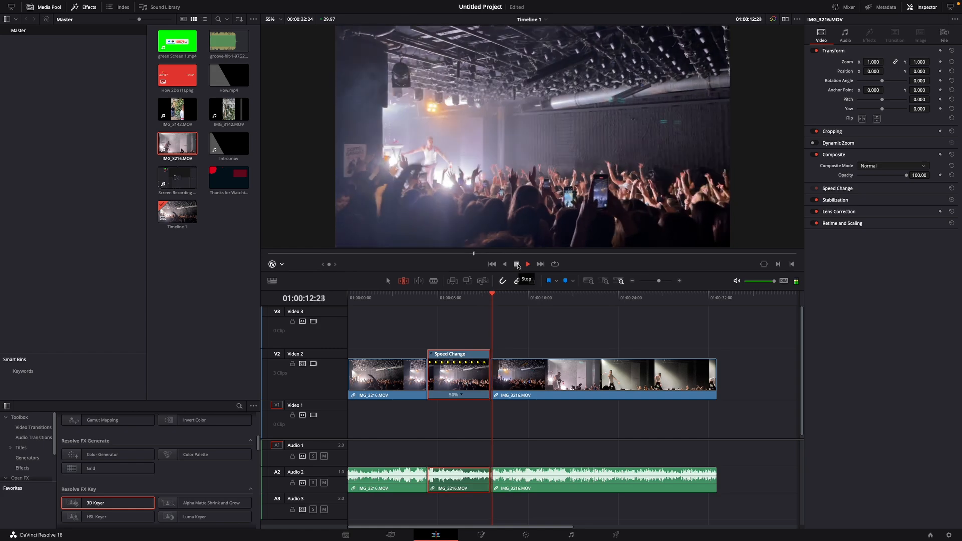
{"action": "left_click", "coordinate": [517, 265]}
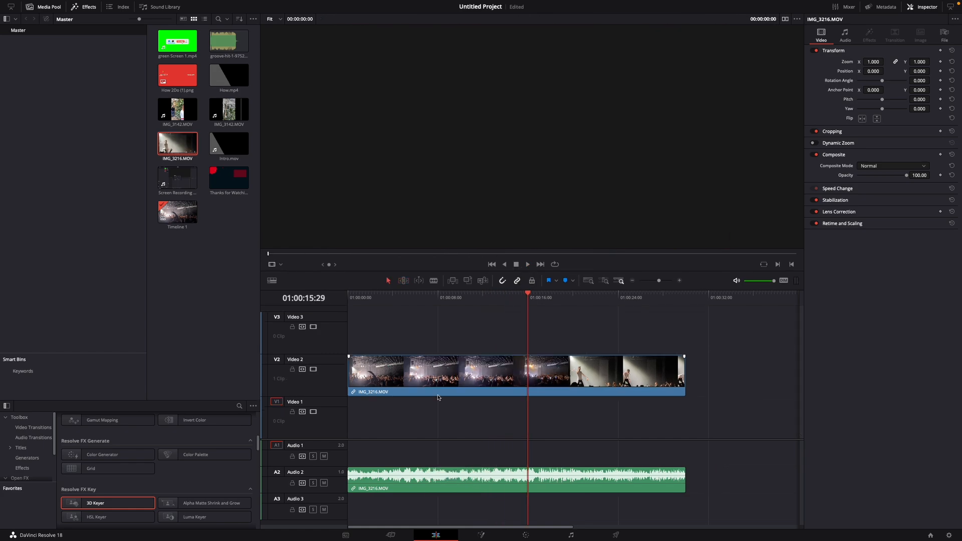
Step: Save the project and enable Retime Controls on the whole clip on Video 2
{"action": "key", "text": "ctrl+s"}
{"action": "left_click", "coordinate": [443, 380]}
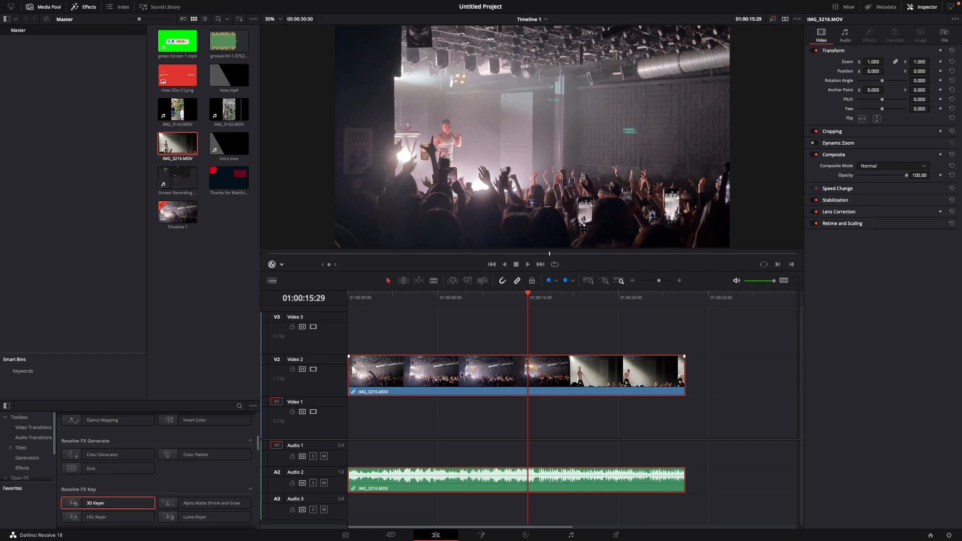
{"action": "right_click", "coordinate": [442, 379]}
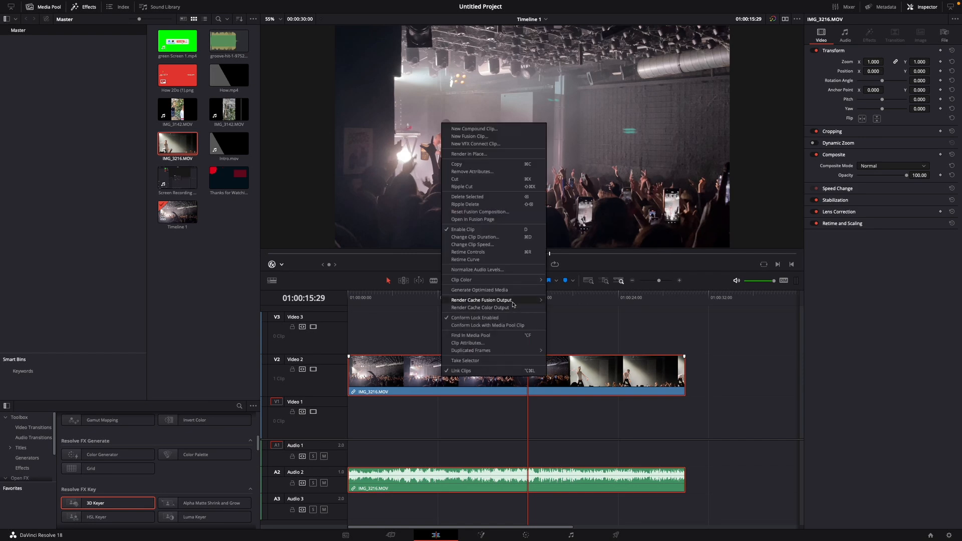
{"action": "left_click", "coordinate": [496, 254]}
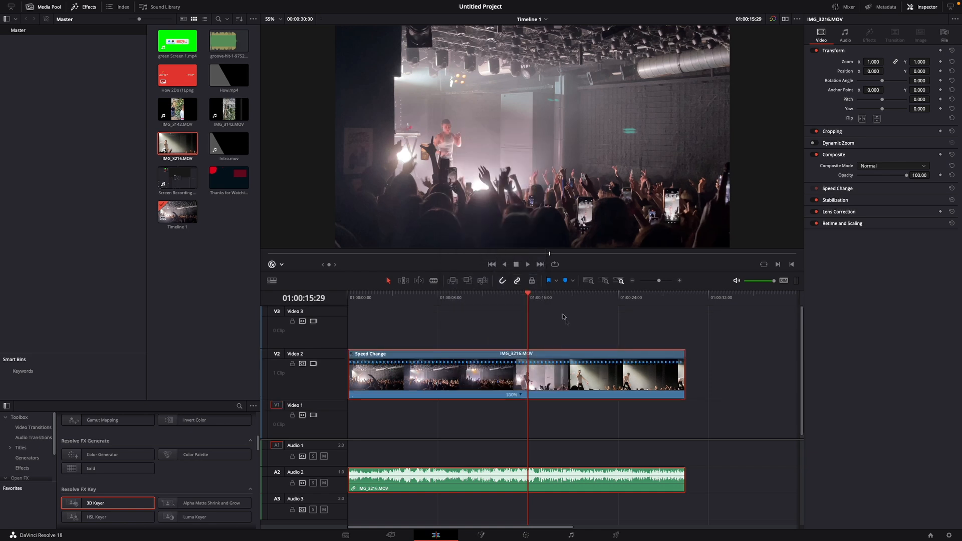
Step: Add speed points to the Video 2 clip at 01:00:07:08 and 01:00:12:16
{"action": "left_click_drag", "start_coordinate": [528, 295], "coordinate": [431, 301]}
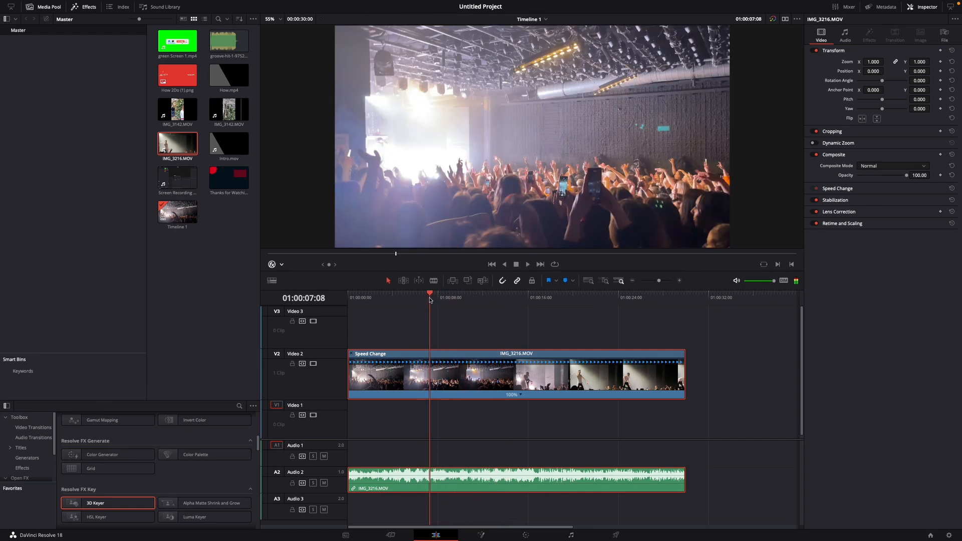
{"action": "left_click", "coordinate": [521, 396]}
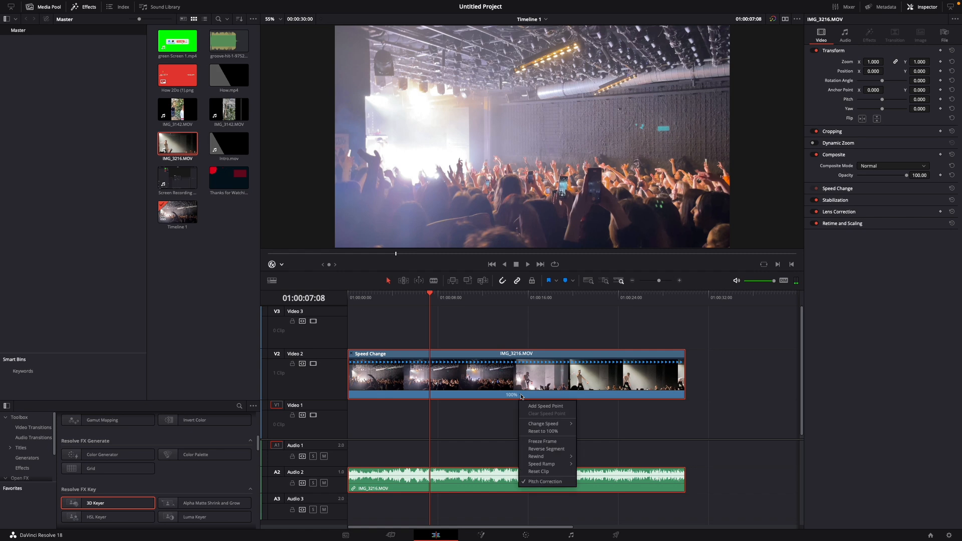
{"action": "left_click", "coordinate": [545, 406]}
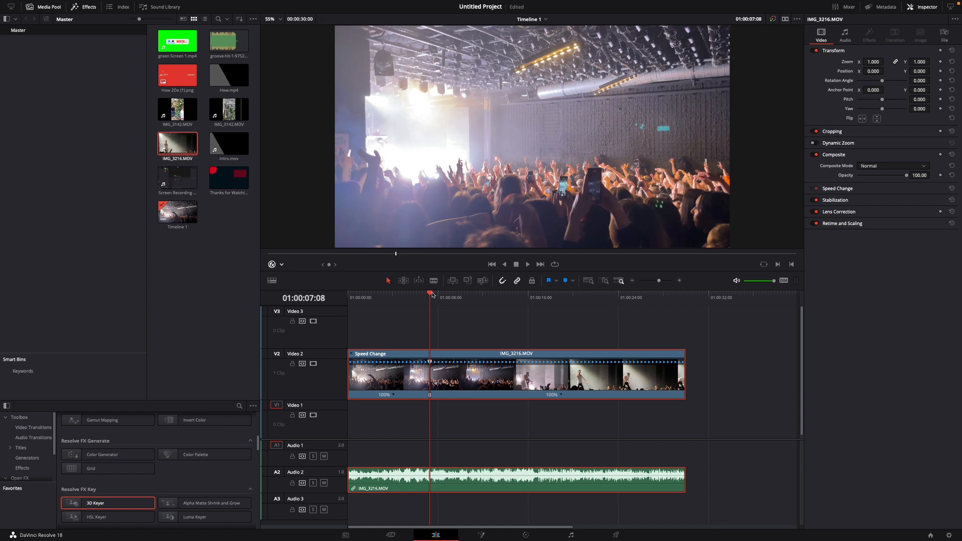
{"action": "left_click_drag", "start_coordinate": [430, 294], "coordinate": [490, 298]}
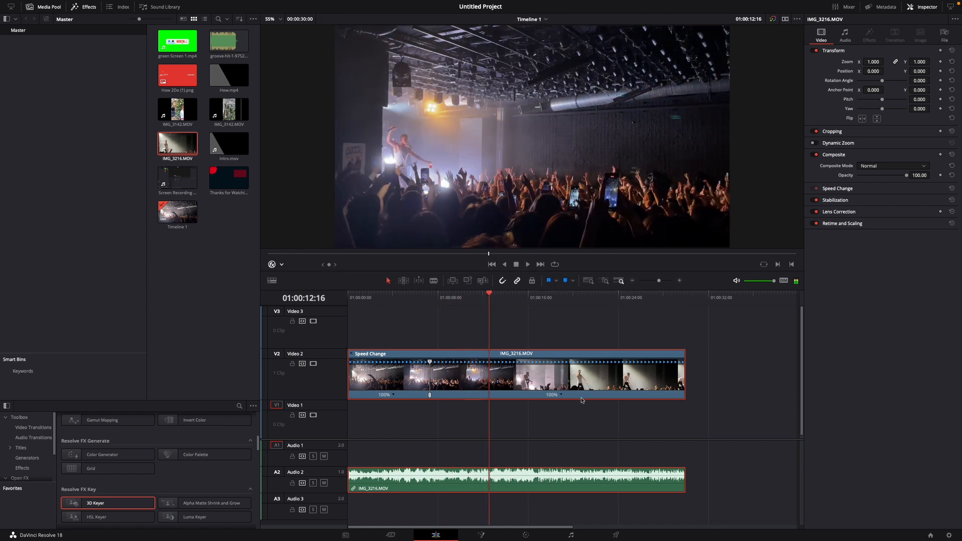
{"action": "left_click", "coordinate": [562, 395]}
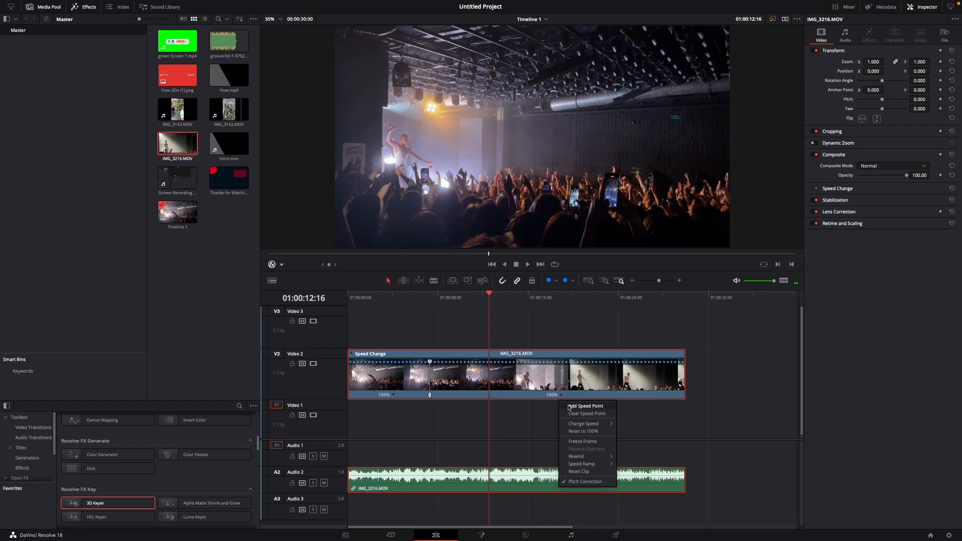
{"action": "left_click", "coordinate": [569, 407]}
Step: Change the speed of the segment between the two speed points to 75% and of the first segment to 50%
{"action": "left_click_drag", "start_coordinate": [491, 294], "coordinate": [602, 297]}
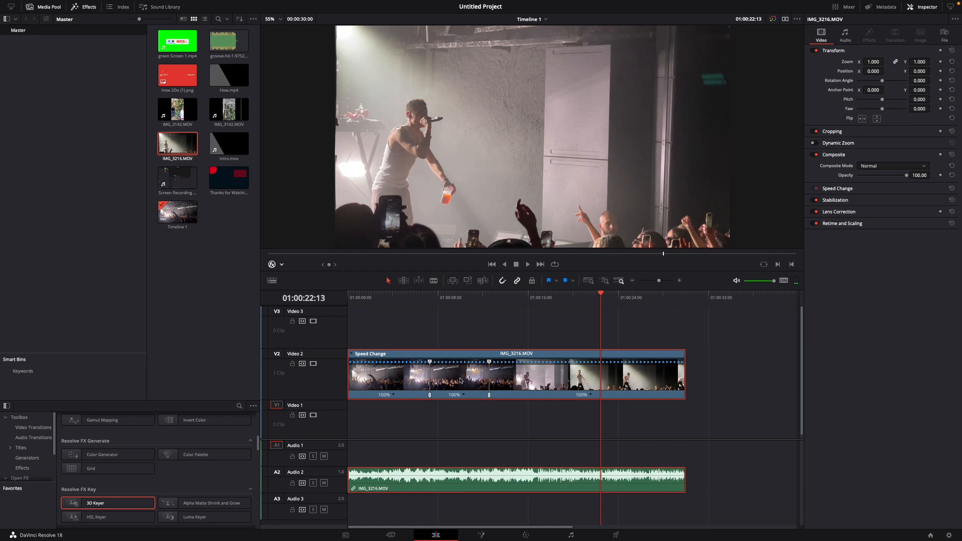
{"action": "left_click", "coordinate": [463, 395]}
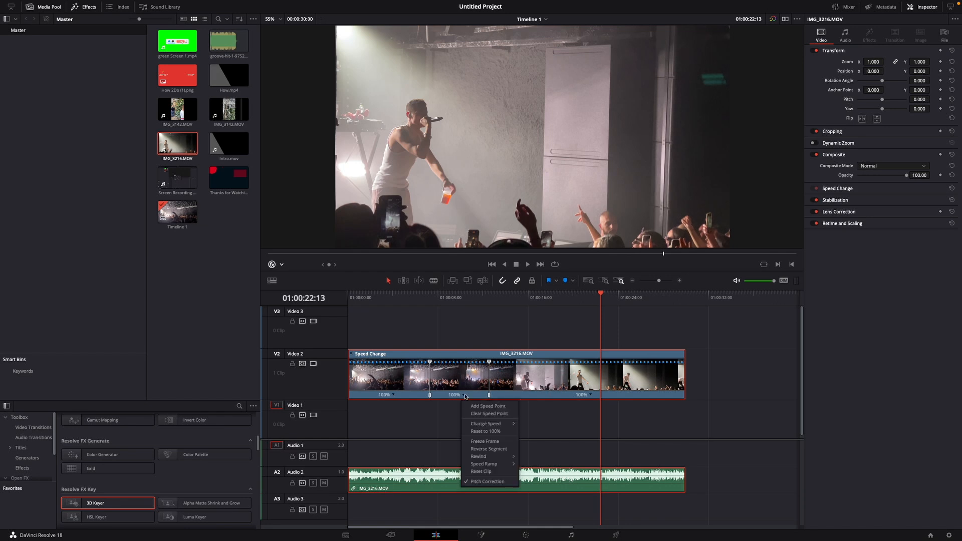
{"action": "mouse_move", "coordinate": [479, 425]}
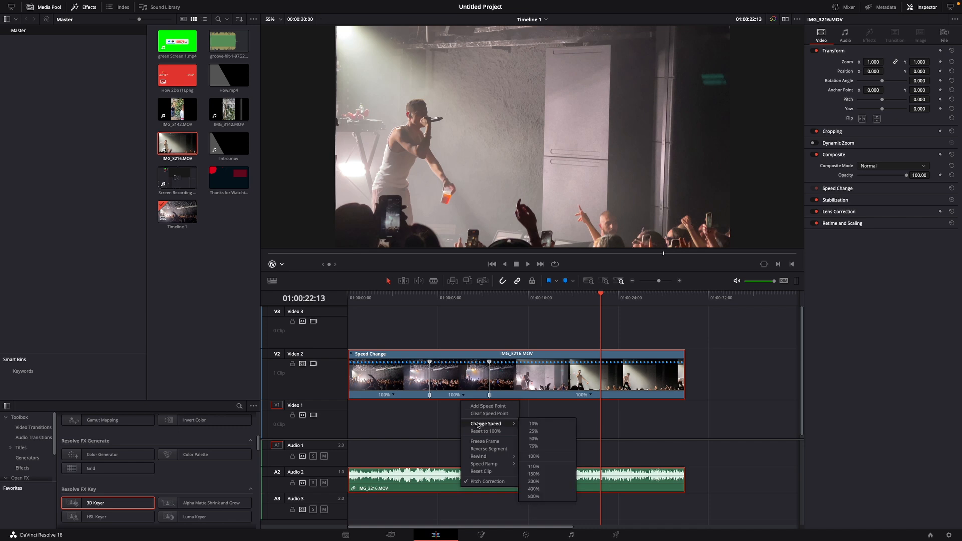
{"action": "left_click", "coordinate": [534, 447]}
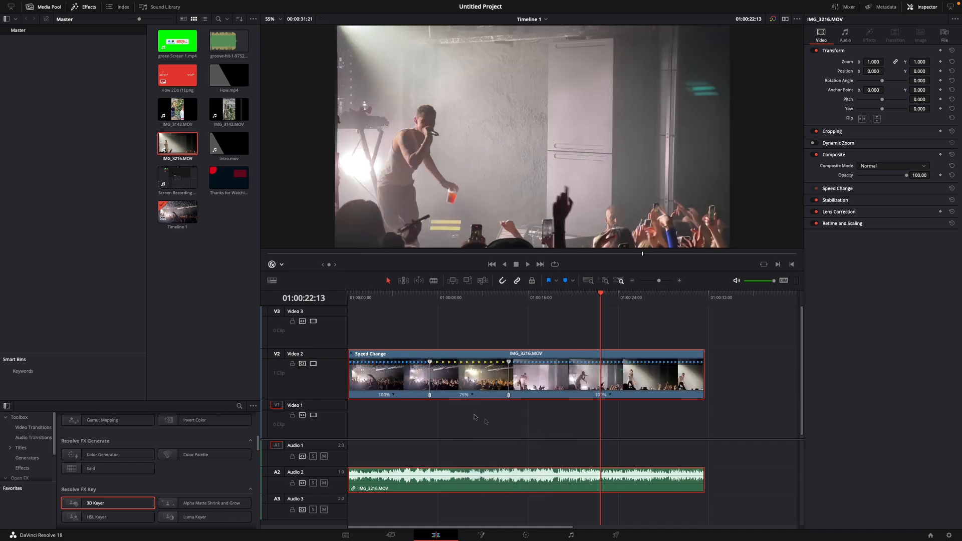
{"action": "left_click", "coordinate": [395, 396]}
{"action": "mouse_move", "coordinate": [422, 425]}
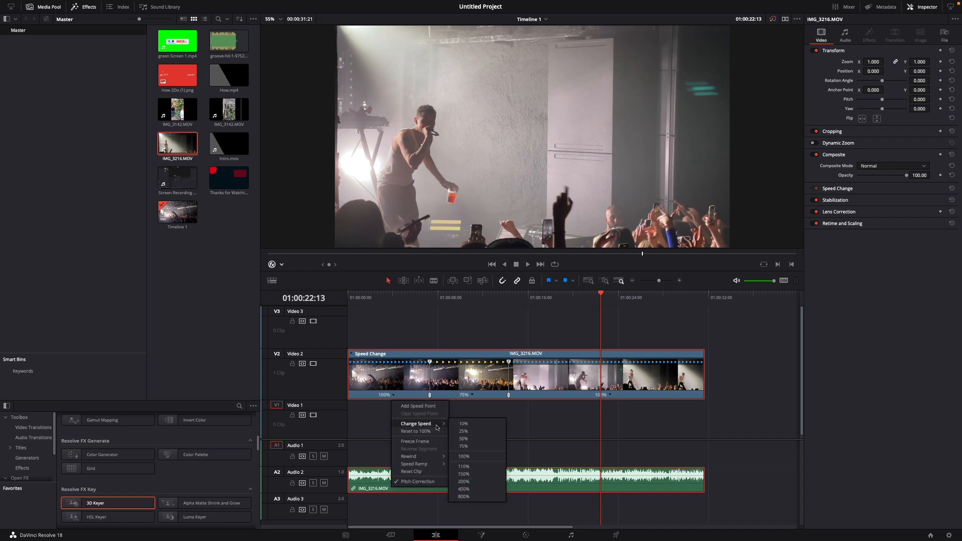
{"action": "left_click", "coordinate": [476, 439]}
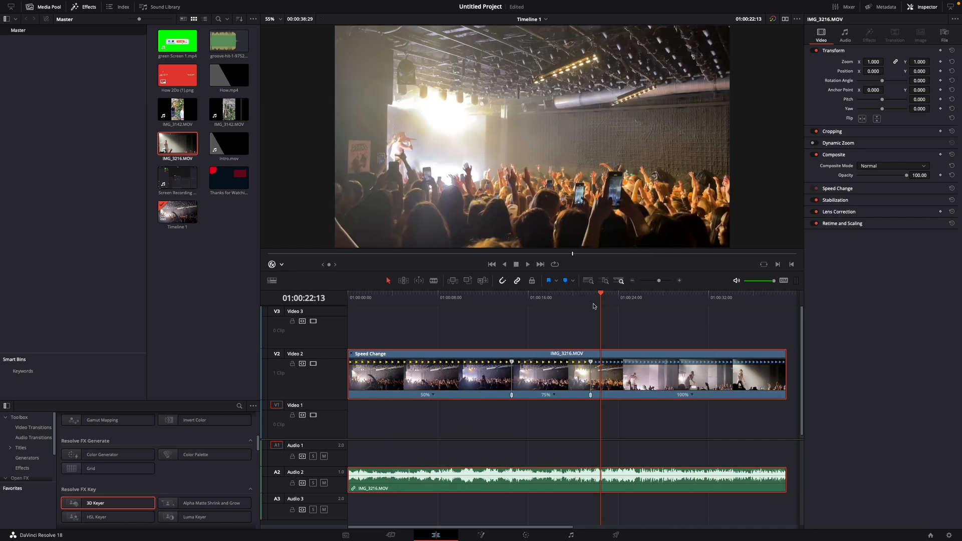
Step: Play back the slowed first segment from about 01:00:06:09 for a few seconds, and stop playback
{"action": "left_click_drag", "start_coordinate": [604, 297], "coordinate": [420, 297]}
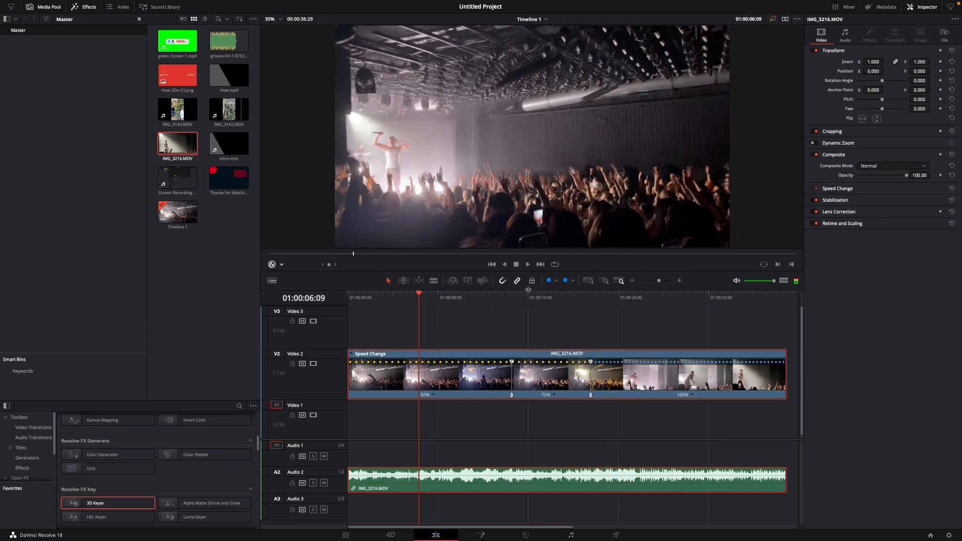
{"action": "left_click", "coordinate": [527, 265]}
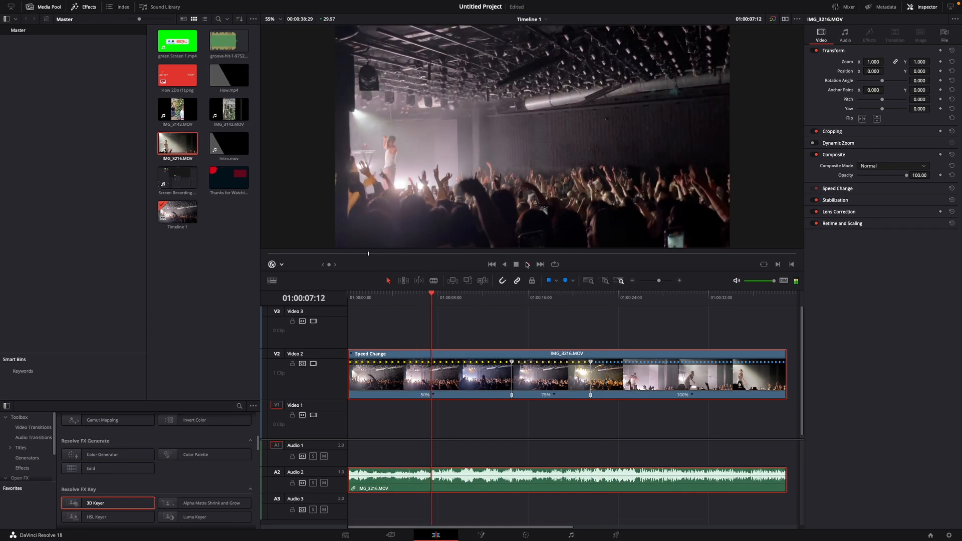
{"action": "left_click", "coordinate": [517, 264]}
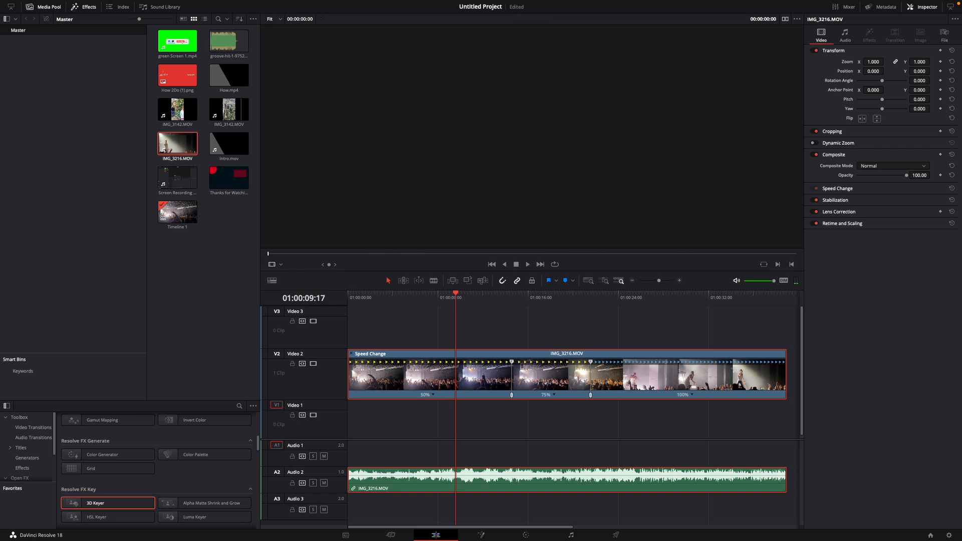